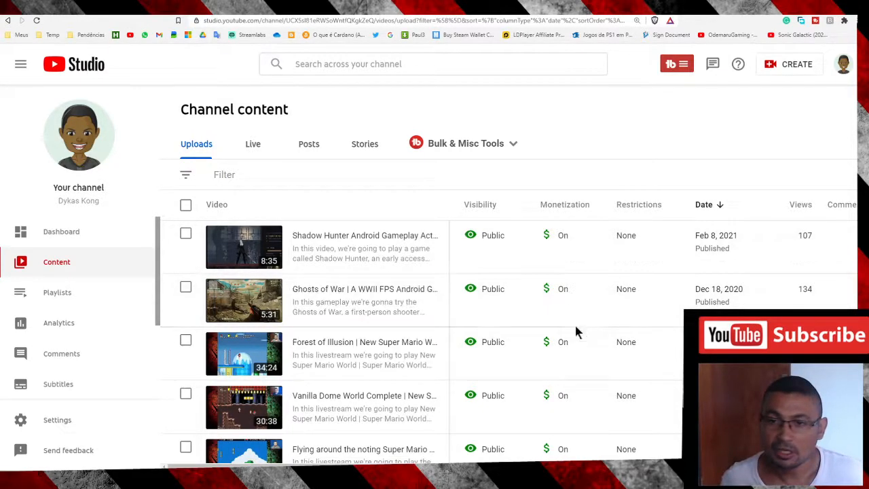
Open the details of the Ghosts of War video and go to its subtitles page for managing other languages
{"action": "left_click", "coordinate": [249, 300]}
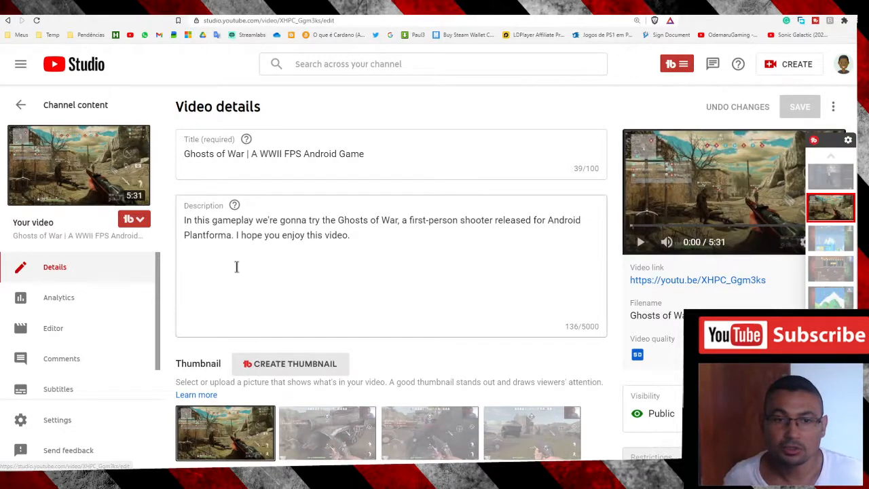
{"action": "scroll", "coordinate": [332, 246], "scroll_direction": "down", "scroll_amount": 7}
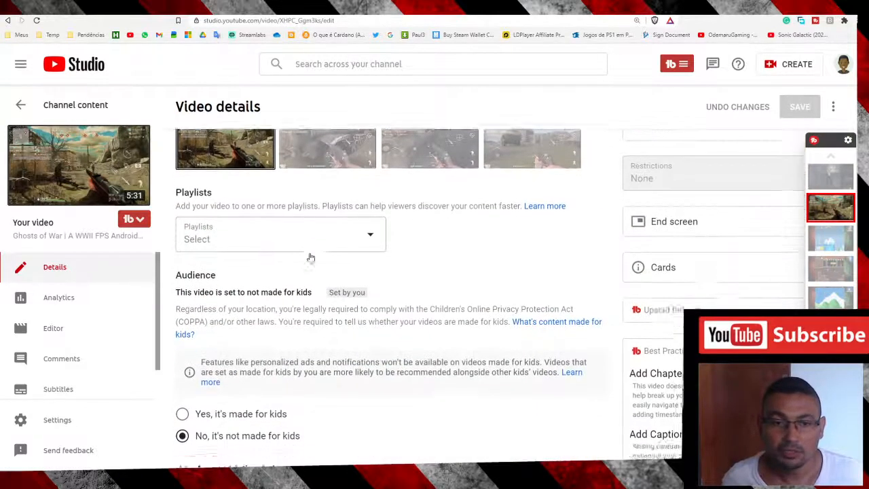
{"action": "scroll", "coordinate": [275, 258], "scroll_direction": "down", "scroll_amount": 7}
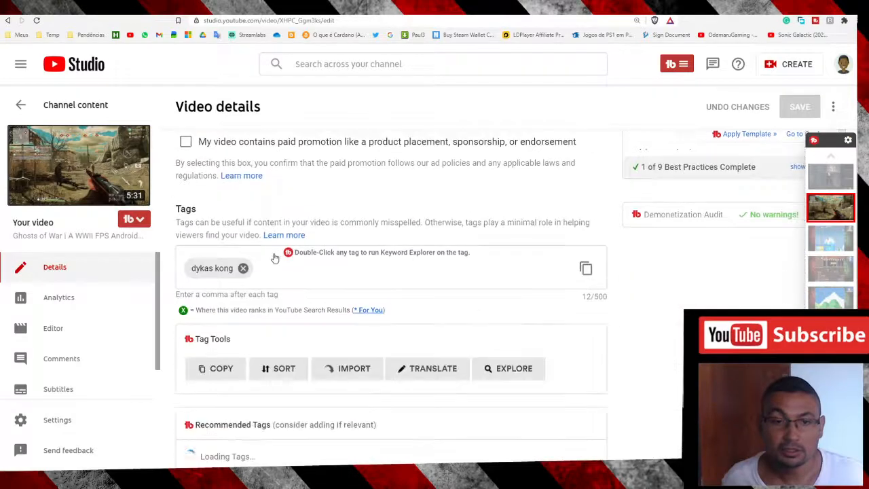
{"action": "scroll", "coordinate": [275, 257], "scroll_direction": "down", "scroll_amount": 3}
{"action": "scroll", "coordinate": [276, 253], "scroll_direction": "down", "scroll_amount": 5}
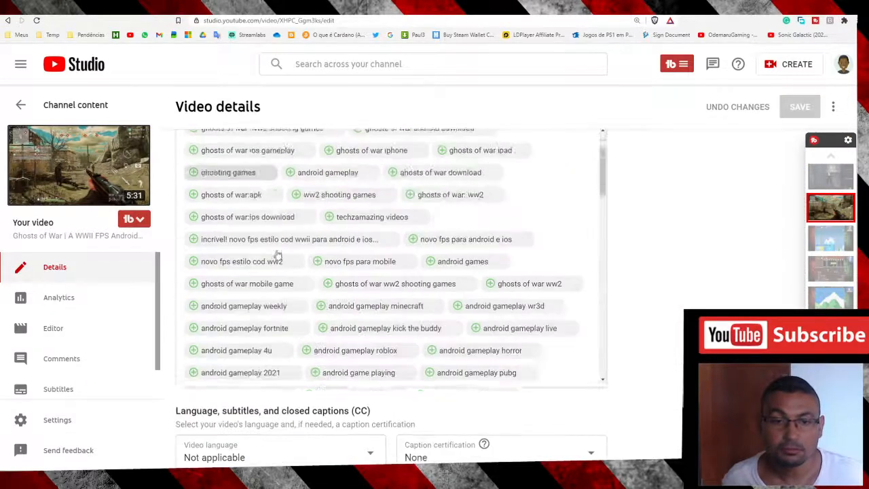
{"action": "scroll", "coordinate": [558, 392], "scroll_direction": "down", "scroll_amount": 8}
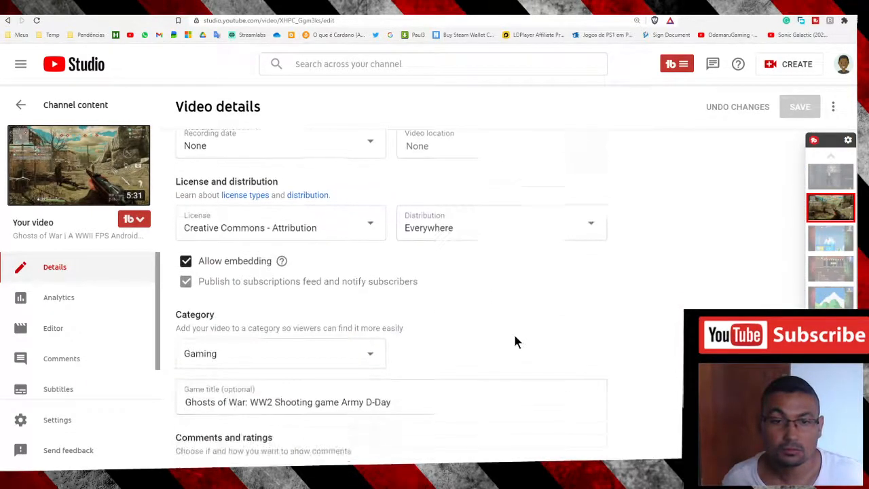
{"action": "scroll", "coordinate": [512, 333], "scroll_direction": "up", "scroll_amount": 2}
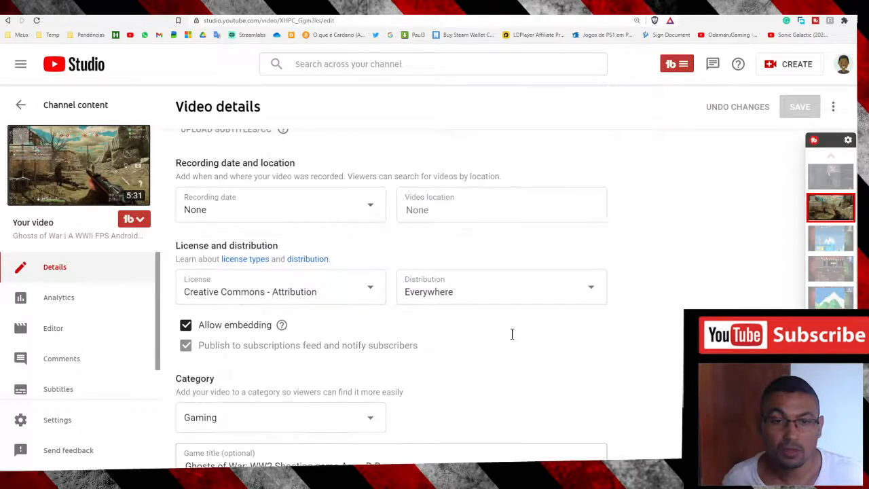
{"action": "scroll", "coordinate": [512, 333], "scroll_direction": "up", "scroll_amount": 2}
{"action": "scroll", "coordinate": [513, 335], "scroll_direction": "up", "scroll_amount": 1}
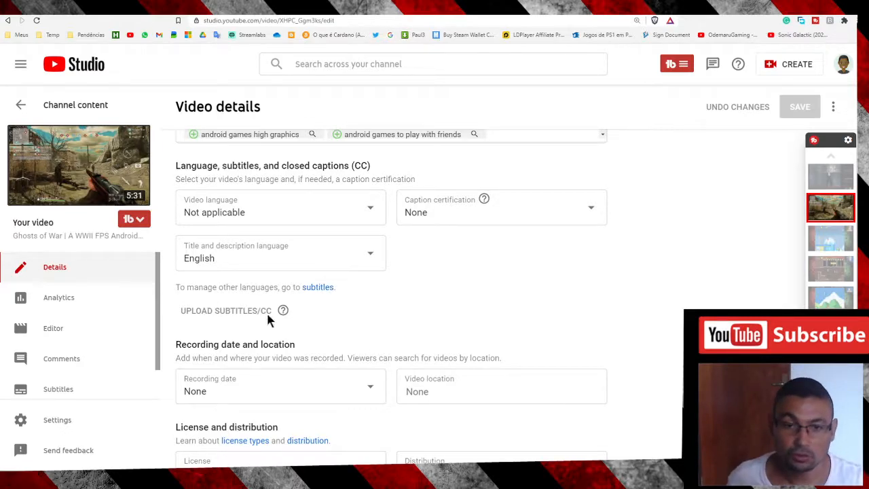
{"action": "left_click", "coordinate": [312, 288]}
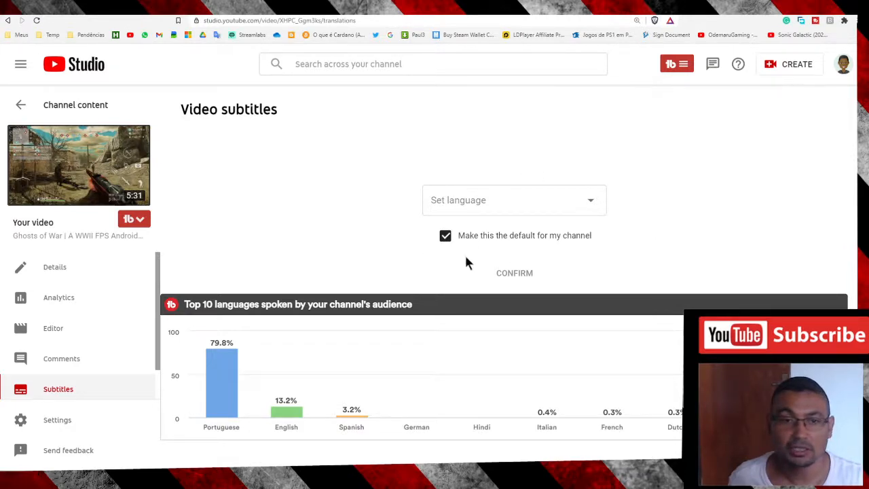
Set the video language to English without making it the channel default, and confirm
{"action": "left_click", "coordinate": [540, 207]}
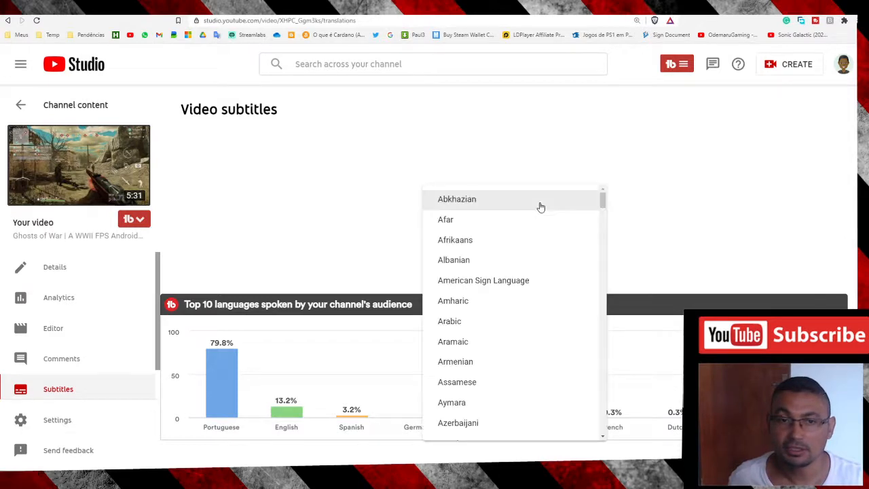
{"action": "scroll", "coordinate": [498, 278], "scroll_direction": "down", "scroll_amount": 2}
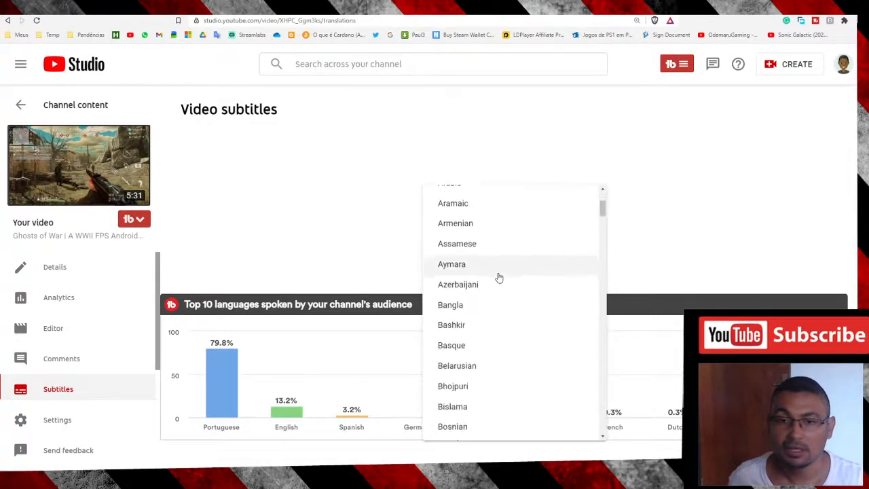
{"action": "scroll", "coordinate": [498, 278], "scroll_direction": "down", "scroll_amount": 1}
{"action": "scroll", "coordinate": [504, 272], "scroll_direction": "down", "scroll_amount": 3}
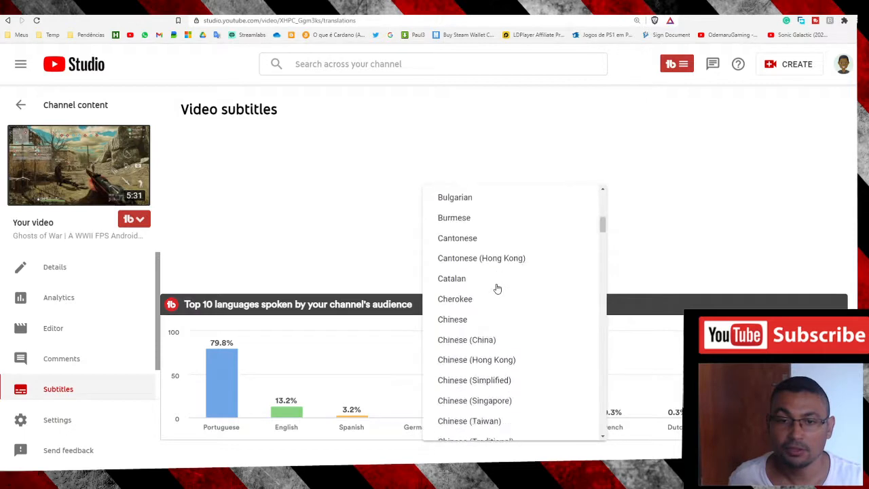
{"action": "scroll", "coordinate": [497, 289], "scroll_direction": "down", "scroll_amount": 1}
{"action": "scroll", "coordinate": [499, 287], "scroll_direction": "down", "scroll_amount": 2}
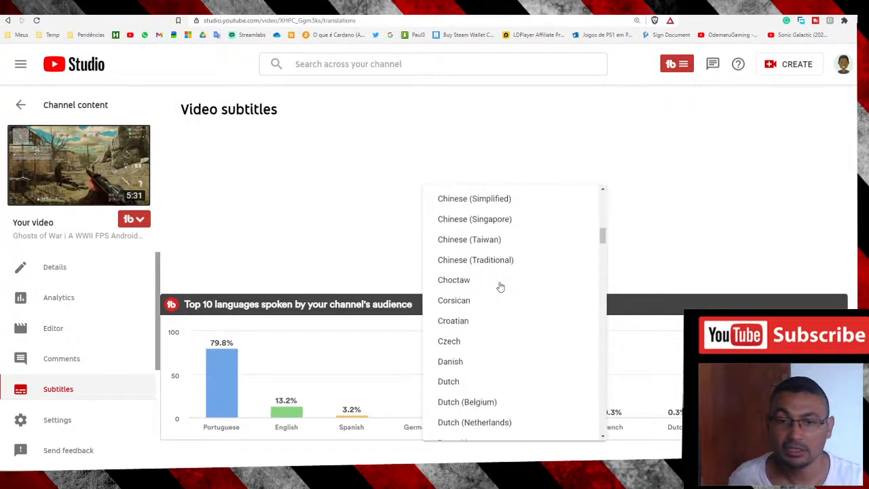
{"action": "scroll", "coordinate": [499, 286], "scroll_direction": "down", "scroll_amount": 3}
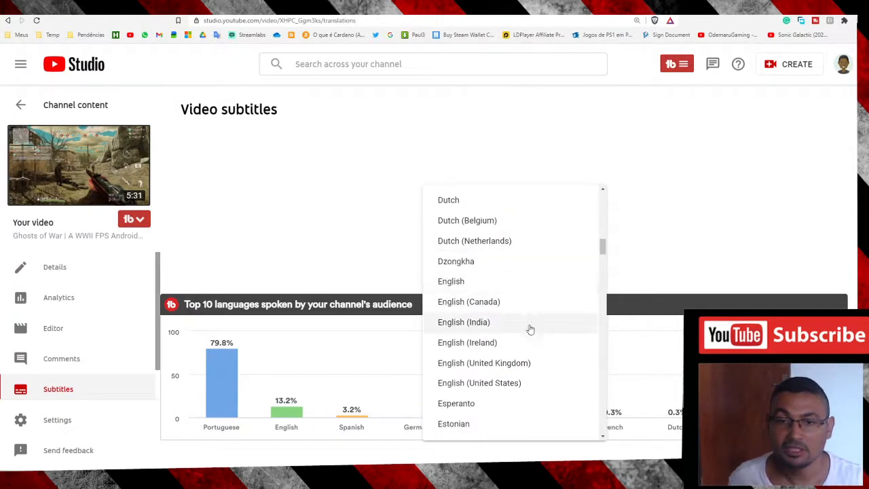
{"action": "left_click", "coordinate": [706, 202]}
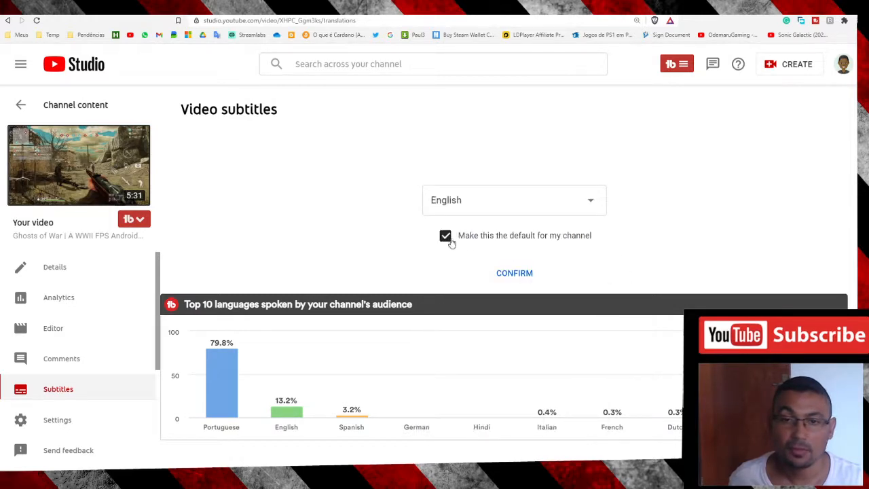
{"action": "left_click", "coordinate": [528, 238]}
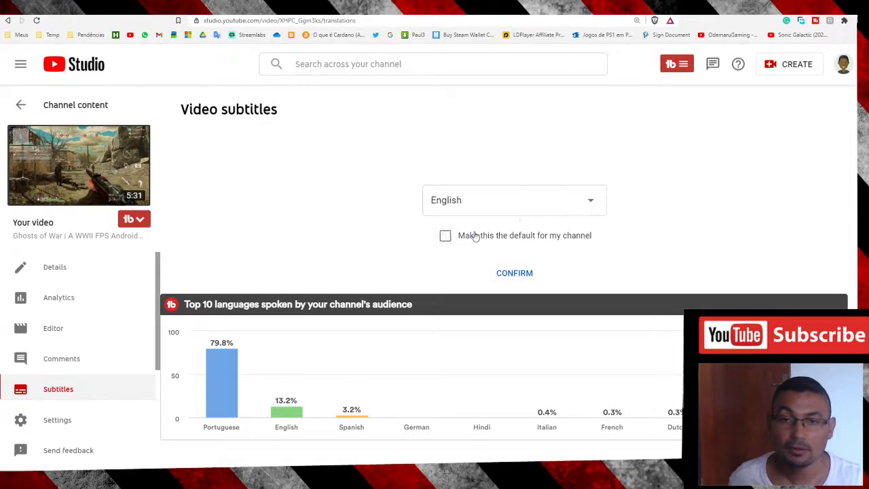
{"action": "left_click", "coordinate": [515, 273]}
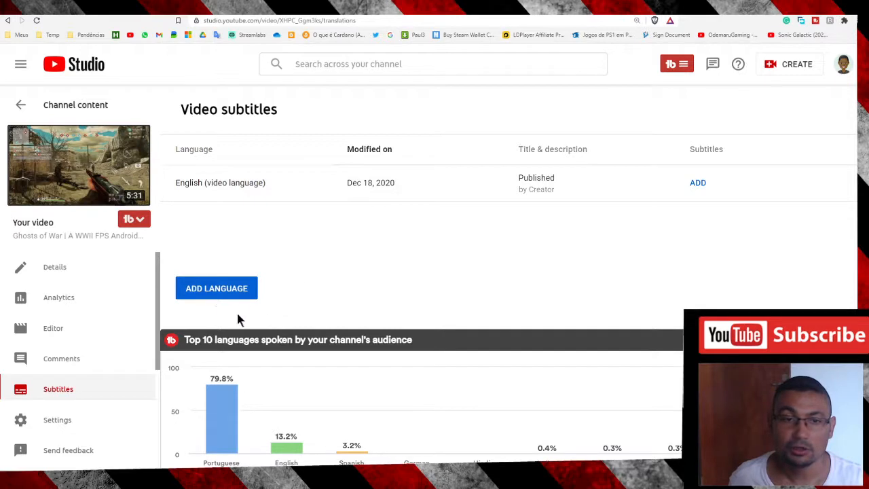
Add Spanish as a translation language for the video
{"action": "left_click", "coordinate": [202, 296]}
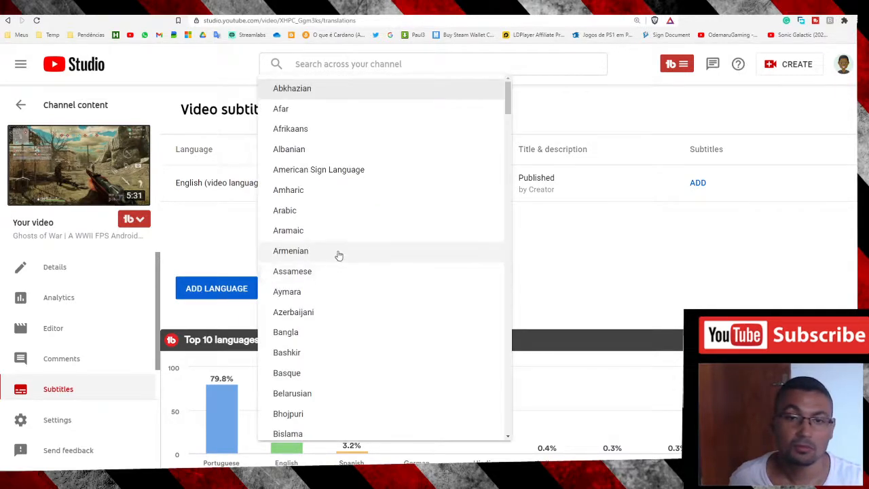
{"action": "scroll", "coordinate": [351, 243], "scroll_direction": "down", "scroll_amount": 2}
{"action": "scroll", "coordinate": [351, 243], "scroll_direction": "down", "scroll_amount": 5}
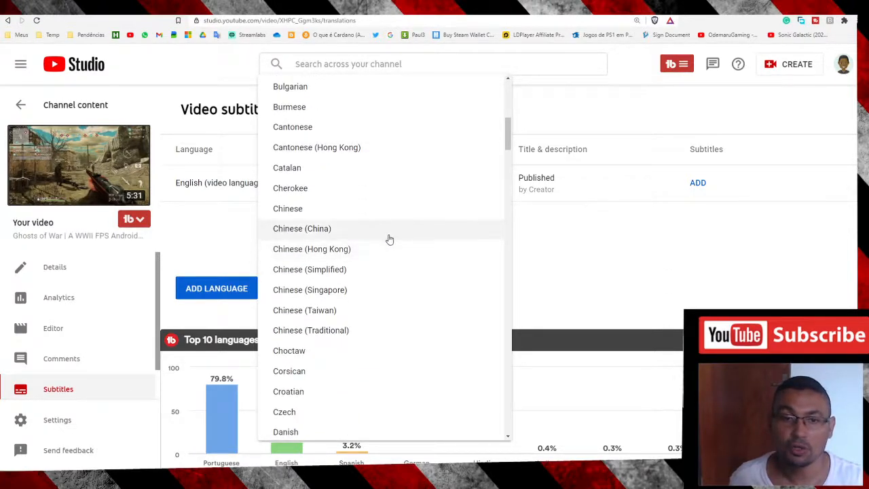
{"action": "scroll", "coordinate": [388, 240], "scroll_direction": "down", "scroll_amount": 4}
{"action": "scroll", "coordinate": [414, 231], "scroll_direction": "down", "scroll_amount": 5}
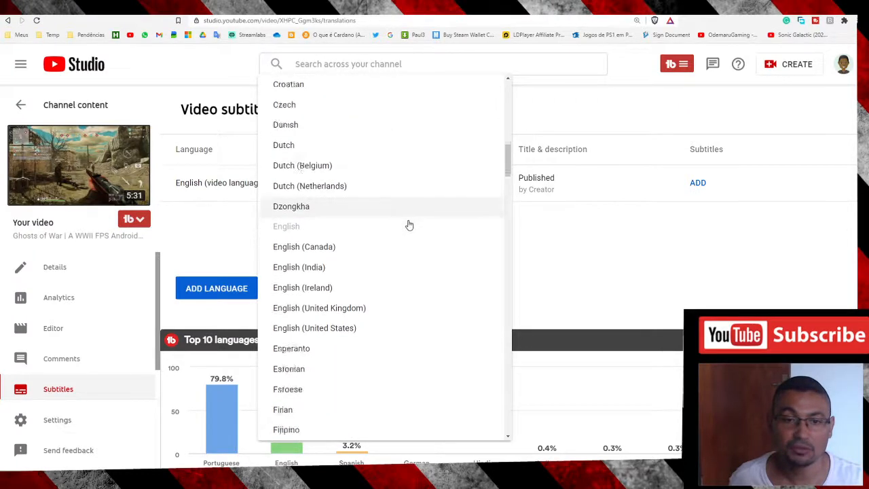
{"action": "scroll", "coordinate": [340, 272], "scroll_direction": "down", "scroll_amount": 8}
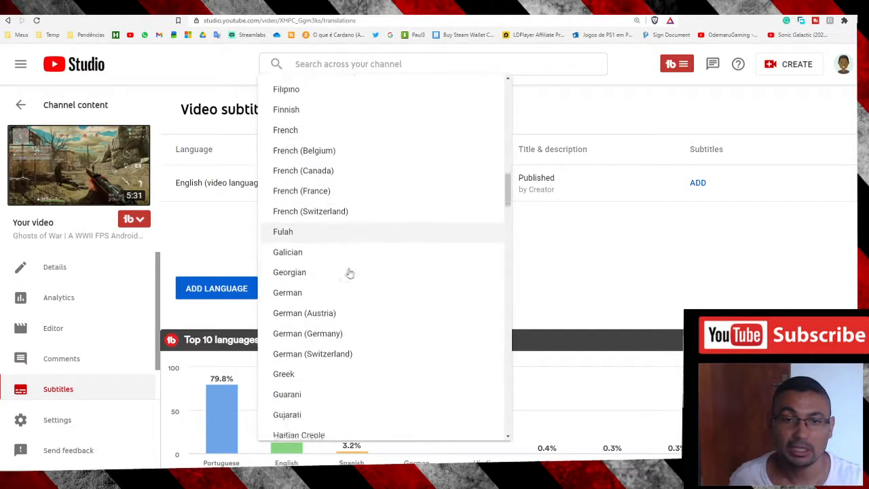
{"action": "scroll", "coordinate": [366, 266], "scroll_direction": "down", "scroll_amount": 8}
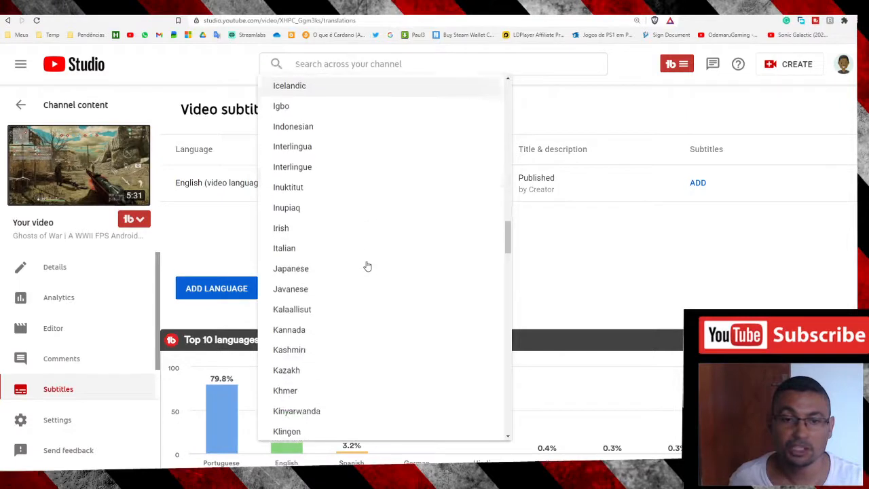
{"action": "scroll", "coordinate": [367, 266], "scroll_direction": "down", "scroll_amount": 8}
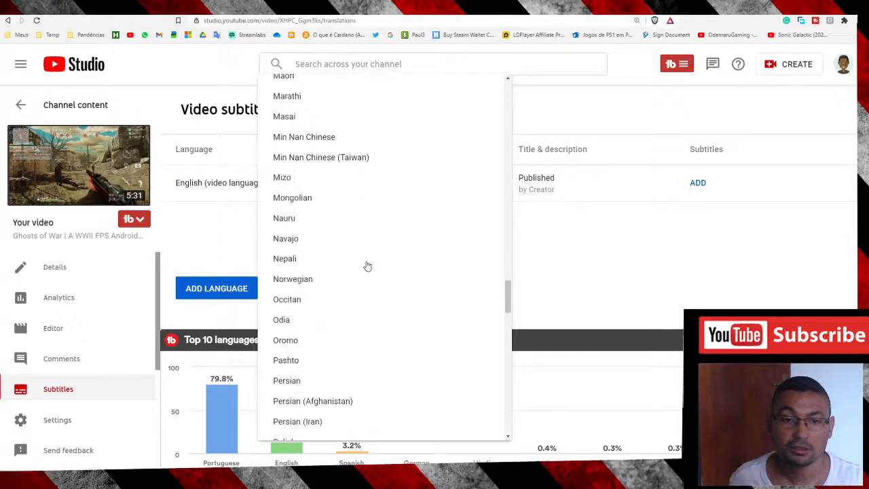
{"action": "scroll", "coordinate": [361, 311], "scroll_direction": "down", "scroll_amount": 8}
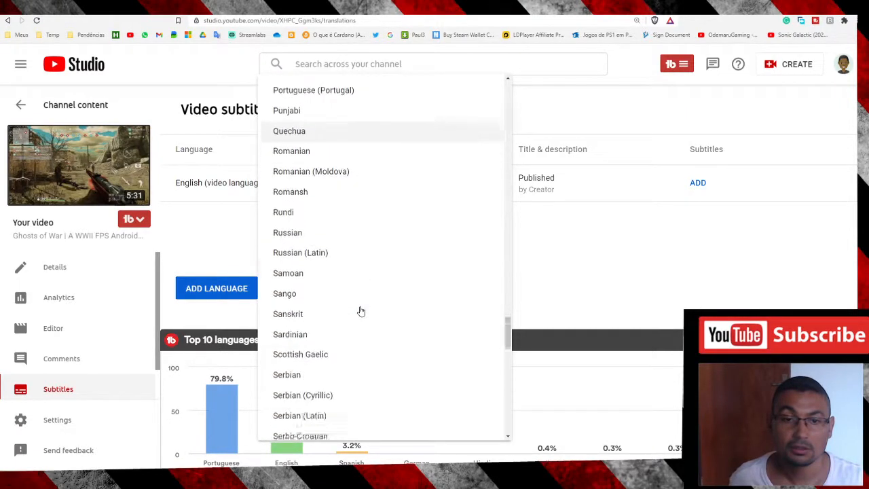
{"action": "scroll", "coordinate": [362, 310], "scroll_direction": "down", "scroll_amount": 3}
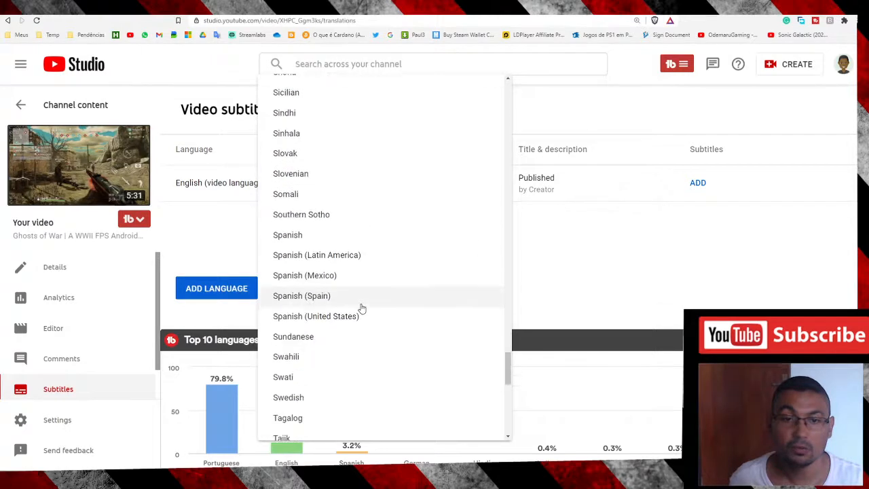
{"action": "key", "text": "Return"}
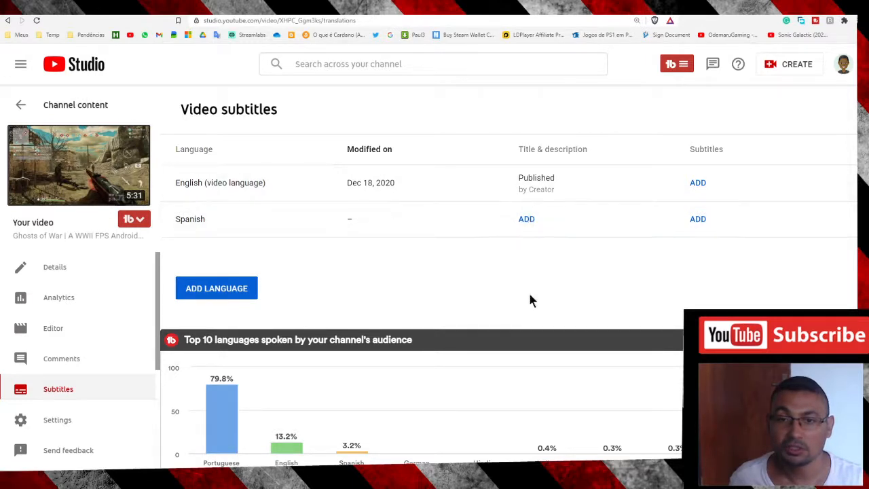
Start a Spanish title and description for the video, fill both with TubeBuddy's automatic translation, and review the text
{"action": "left_click", "coordinate": [527, 219]}
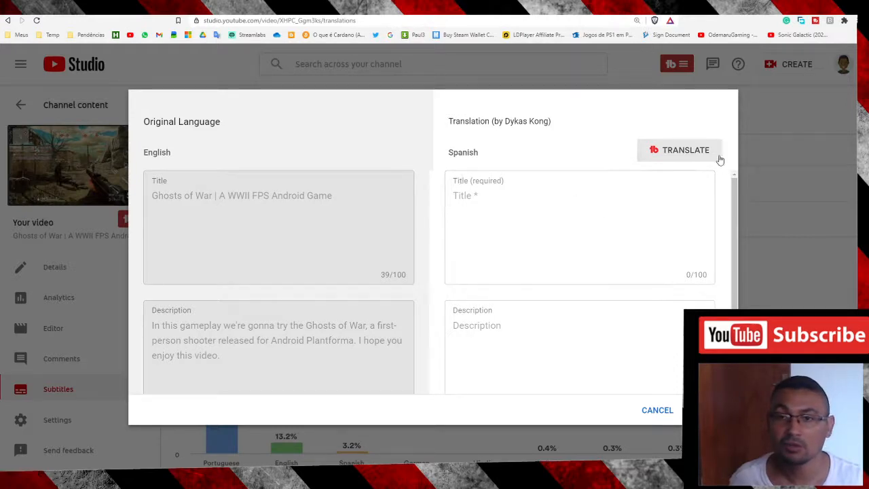
{"action": "left_click", "coordinate": [682, 152]}
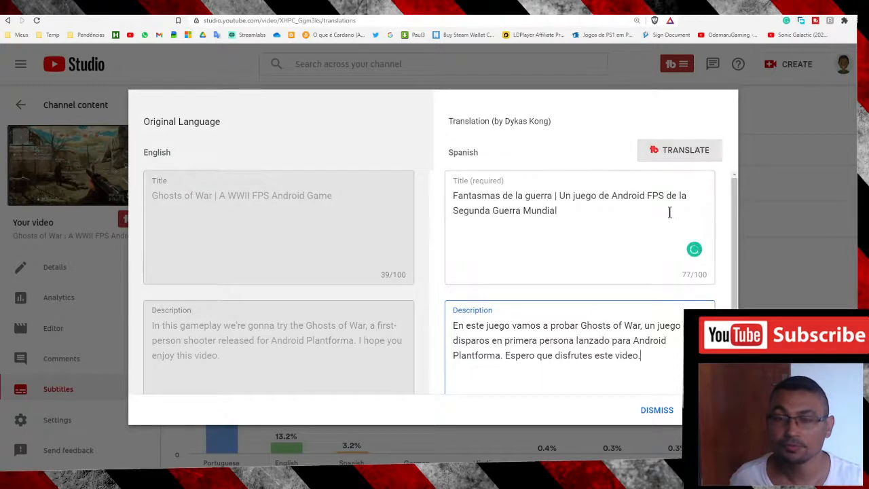
{"action": "scroll", "coordinate": [589, 237], "scroll_direction": "down", "scroll_amount": 1}
{"action": "scroll", "coordinate": [589, 237], "scroll_direction": "up", "scroll_amount": 1}
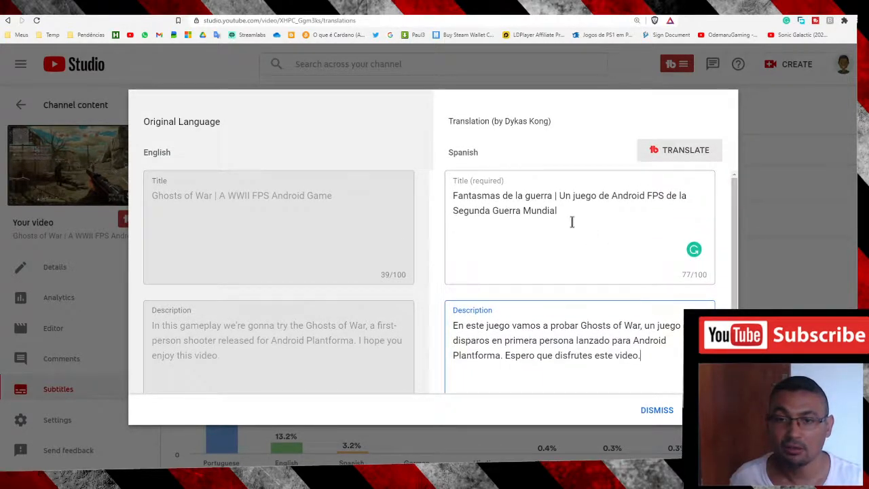
{"action": "scroll", "coordinate": [572, 221], "scroll_direction": "down", "scroll_amount": 1}
{"action": "scroll", "coordinate": [573, 221], "scroll_direction": "up", "scroll_amount": 1}
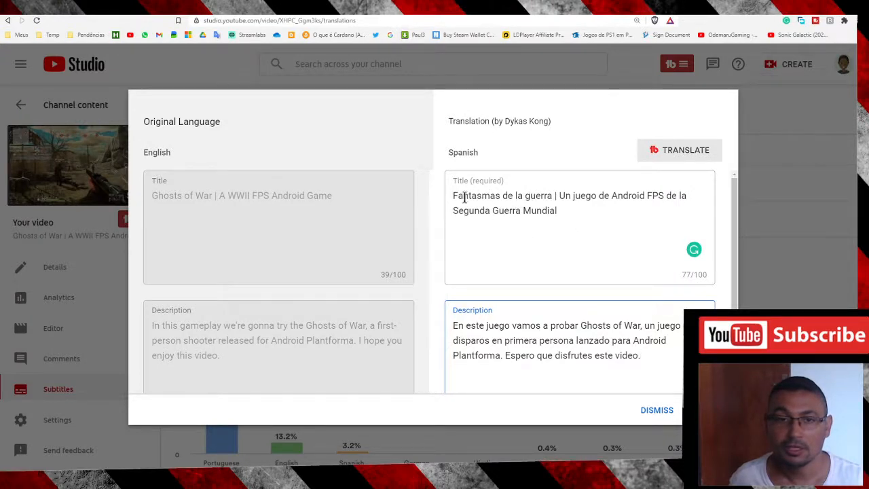
Replace "Fantasmas de la guerra" in the Spanish title with "Ghosts of War" copied from the original title
{"action": "left_click", "coordinate": [550, 196]}
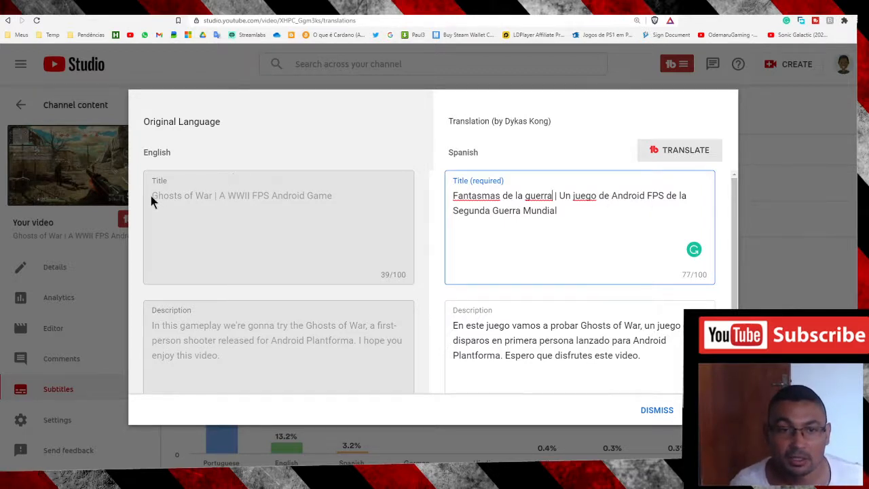
{"action": "left_click_drag", "start_coordinate": [154, 194], "coordinate": [212, 198]}
{"action": "key", "text": "ctrl+c"}
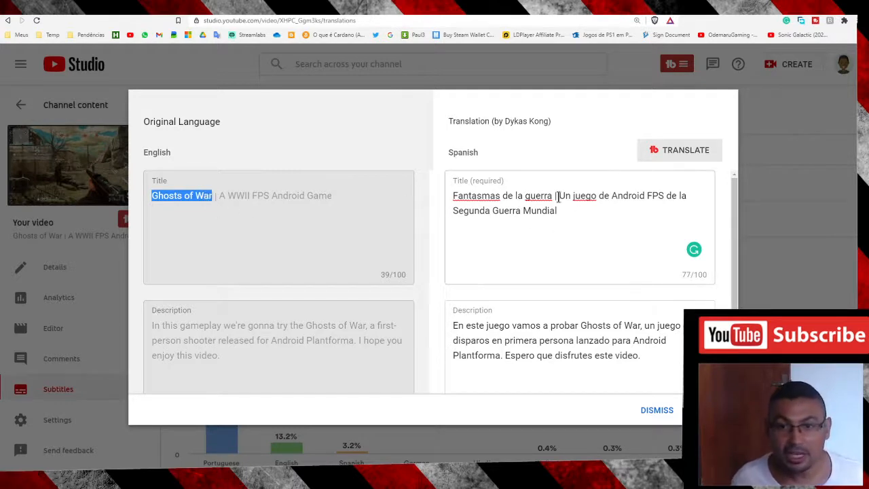
{"action": "left_click_drag", "start_coordinate": [551, 196], "coordinate": [431, 194]}
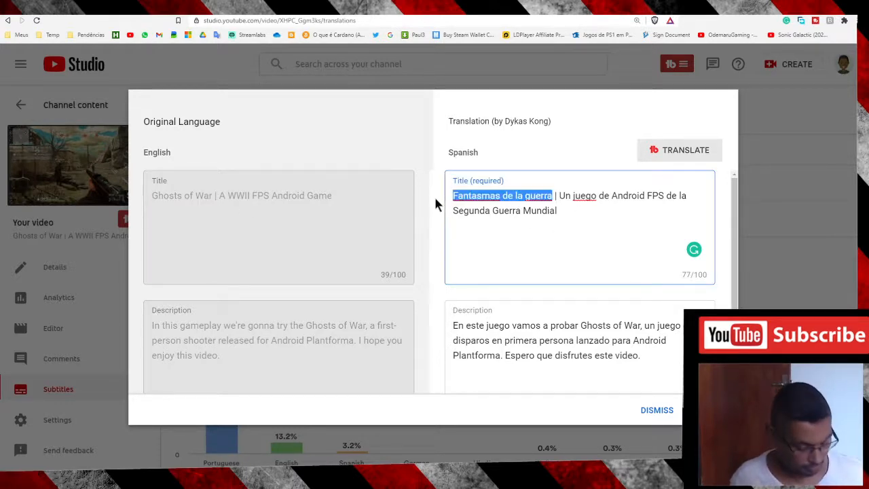
{"action": "key", "text": "ctrl+v"}
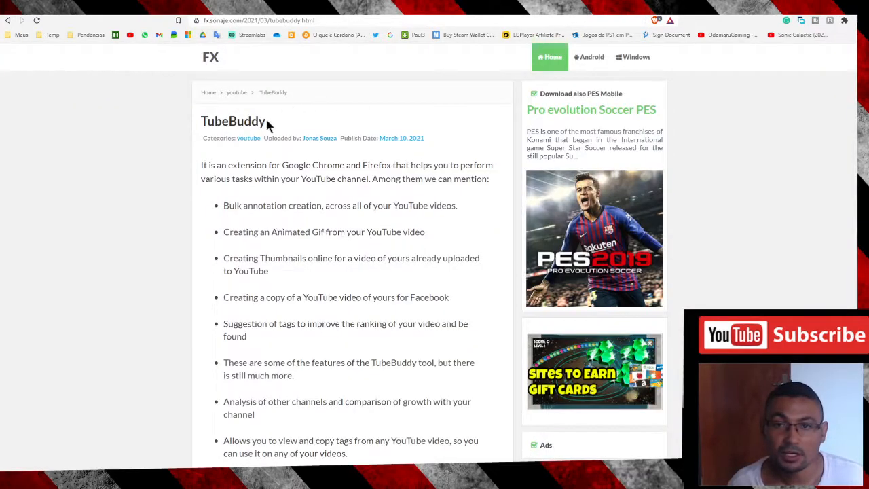
Read through the TubeBuddy feature list down to the install link
{"action": "scroll", "coordinate": [223, 199], "scroll_direction": "down", "scroll_amount": 3}
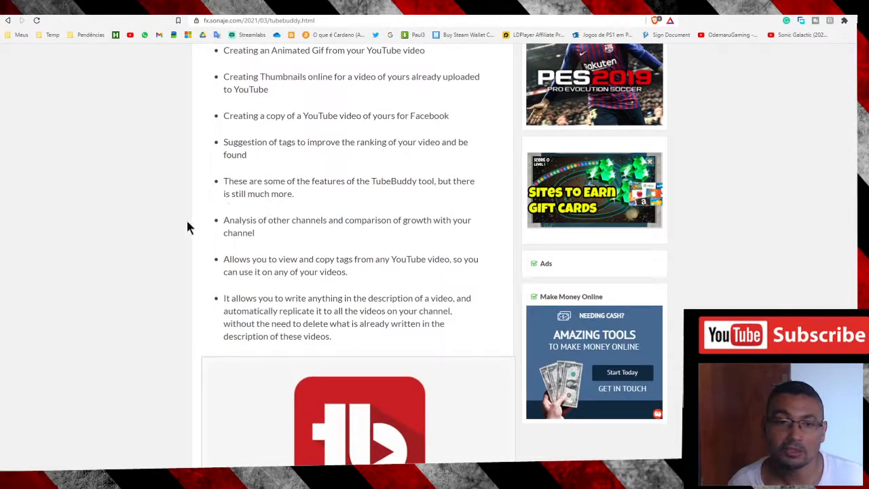
{"action": "scroll", "coordinate": [370, 288], "scroll_direction": "down", "scroll_amount": 2}
{"action": "scroll", "coordinate": [381, 289], "scroll_direction": "down", "scroll_amount": 1}
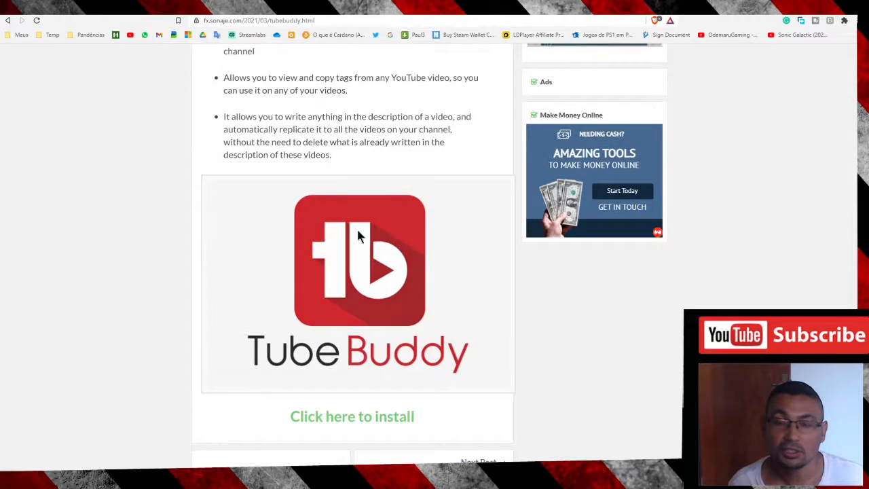
Open the TubeBuddy install link in a new browser tab and look through the page's feature overview
{"action": "scroll", "coordinate": [380, 285], "scroll_direction": "down", "scroll_amount": 2}
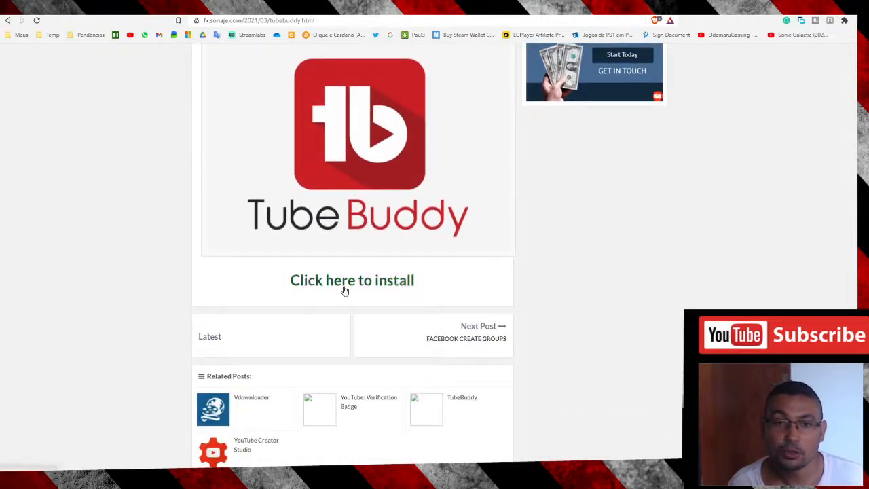
{"action": "right_click", "coordinate": [345, 286]}
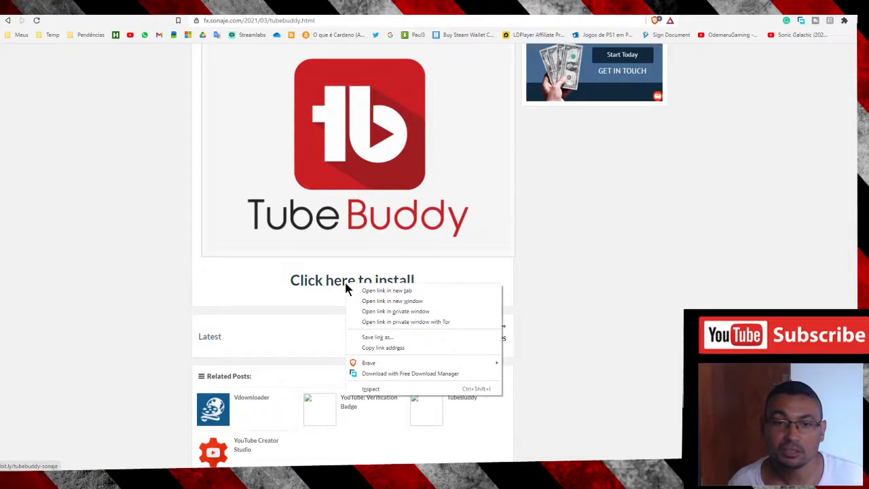
{"action": "left_click", "coordinate": [398, 290]}
{"action": "left_click", "coordinate": [467, 8]}
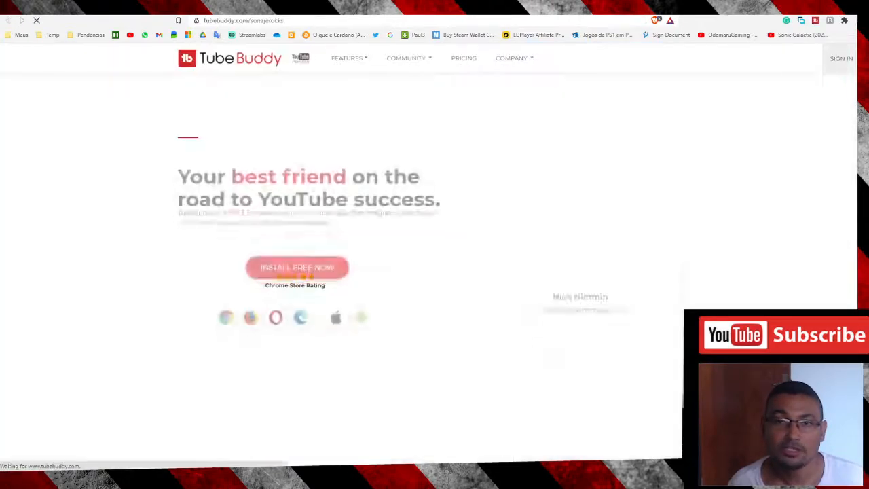
{"action": "scroll", "coordinate": [244, 126], "scroll_direction": "down", "scroll_amount": 4}
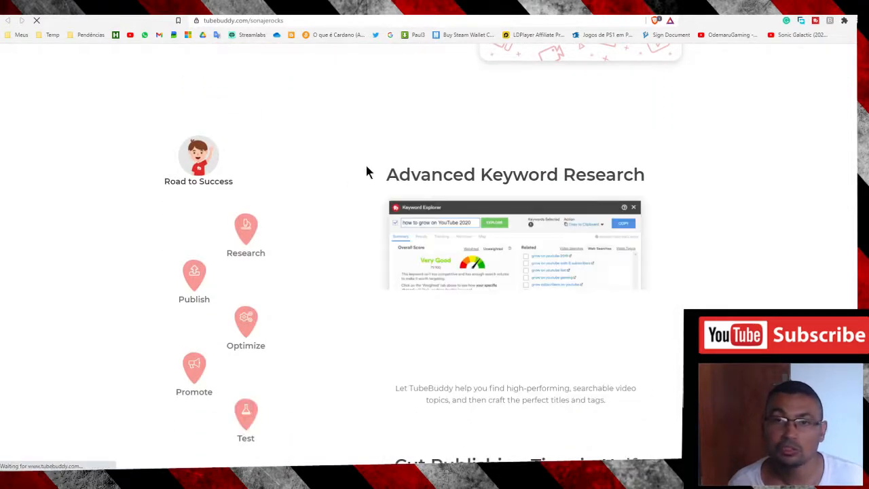
{"action": "scroll", "coordinate": [390, 139], "scroll_direction": "up", "scroll_amount": 2}
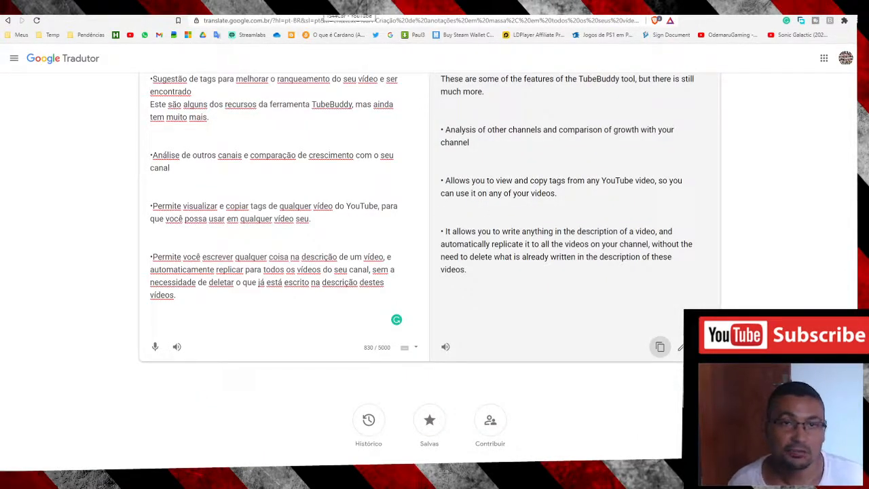
Copy the video's original English title from YouTube Studio and paste it into Google Translate in place of the existing source text
{"action": "left_click", "coordinate": [127, 13]}
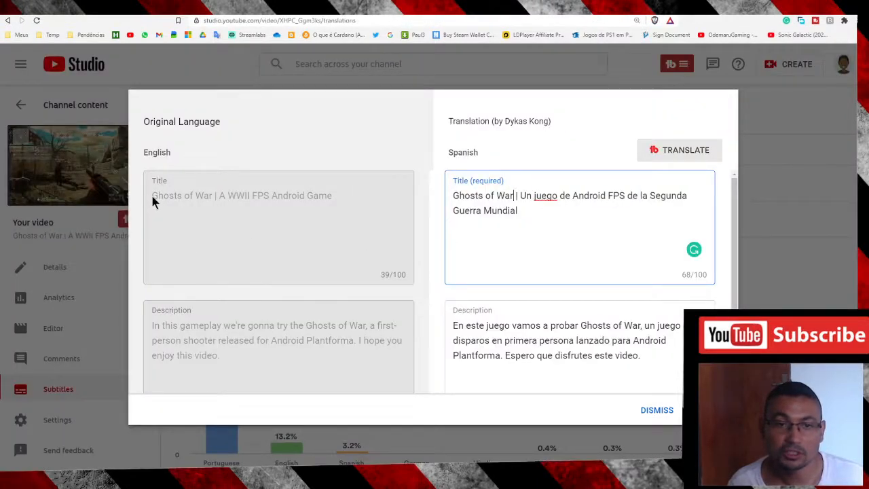
{"action": "left_click_drag", "start_coordinate": [151, 202], "coordinate": [307, 203]}
{"action": "right_click", "coordinate": [290, 197]}
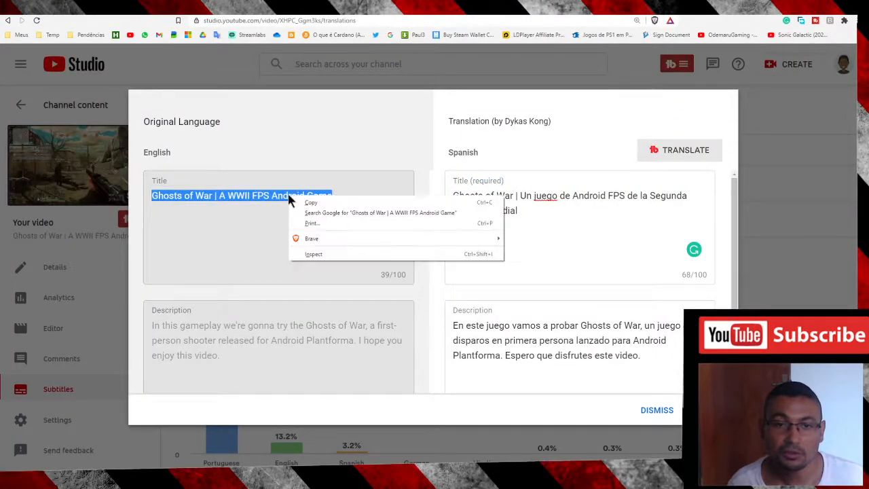
{"action": "left_click", "coordinate": [321, 203]}
{"action": "key", "text": "ctrl+Tab"}
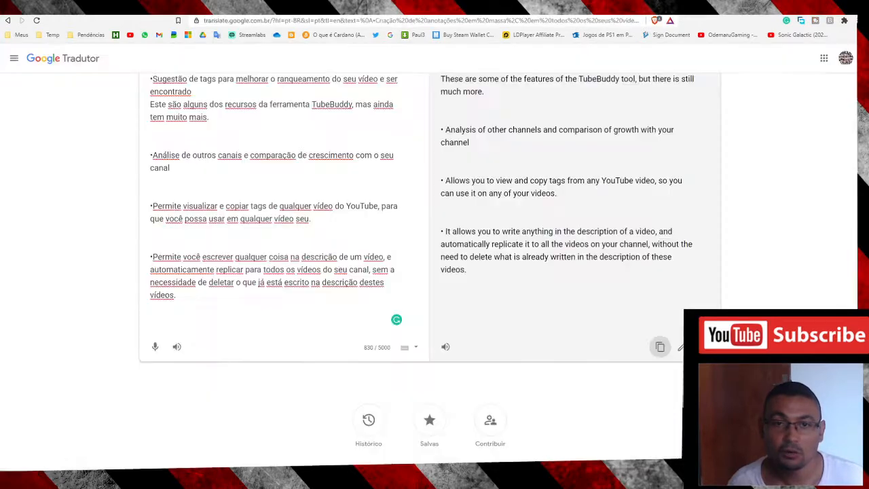
{"action": "scroll", "coordinate": [188, 326], "scroll_direction": "up", "scroll_amount": 1}
{"action": "left_click_drag", "start_coordinate": [185, 343], "coordinate": [139, 16]}
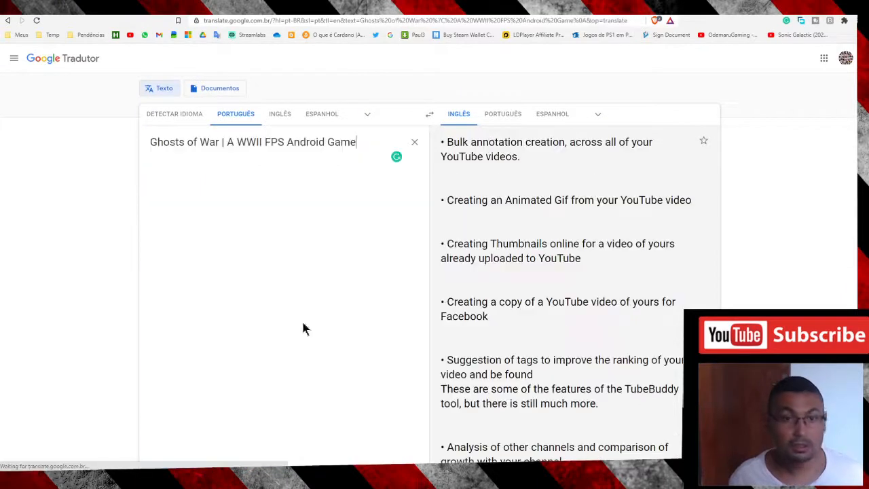
{"action": "key", "text": "ctrl+v"}
Set the translation from English to Spanish and copy the translated title
{"action": "left_click", "coordinate": [278, 114]}
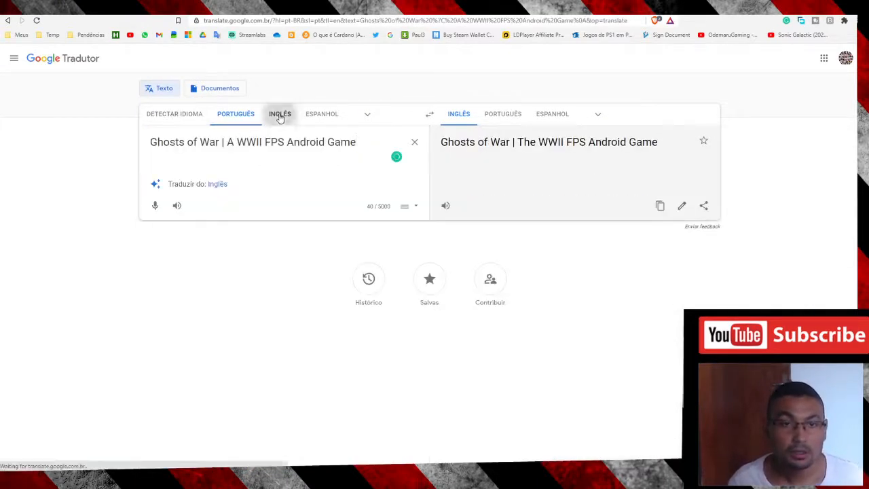
{"action": "left_click", "coordinate": [552, 114]}
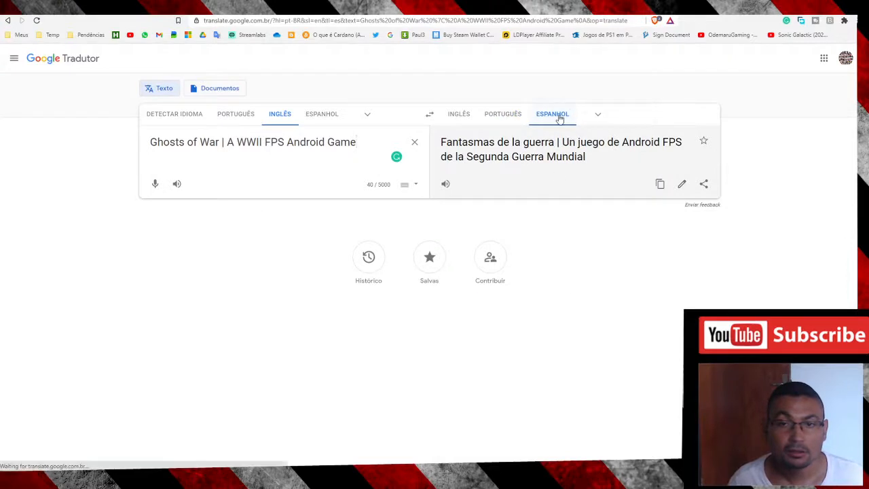
{"action": "left_click_drag", "start_coordinate": [585, 157], "coordinate": [564, 146]}
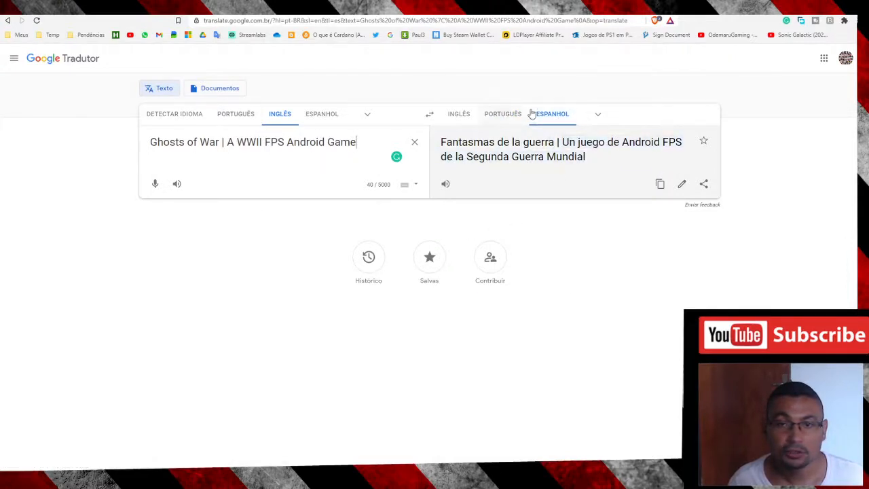
{"action": "left_click", "coordinate": [660, 184]}
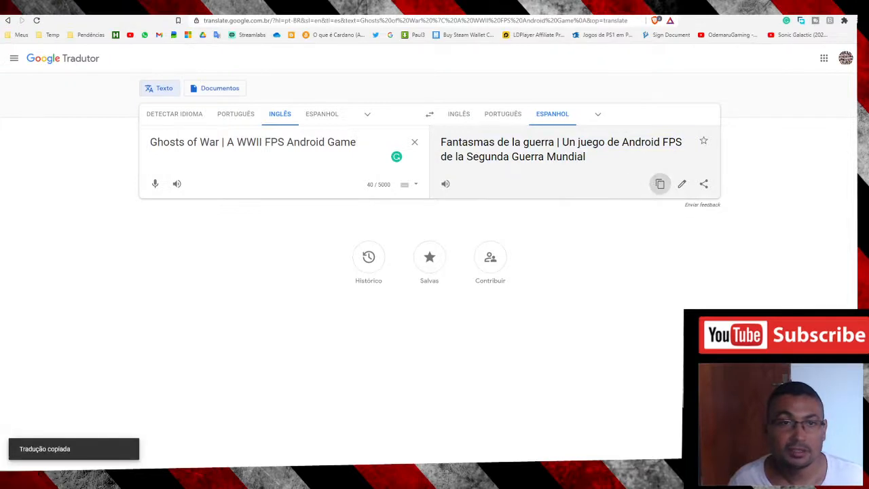
Replace the Spanish title in YouTube Studio with the copied translation, and change "Fantasmas de la guerra" in it to "Ghosts of War"
{"action": "key", "text": "ctrl+Tab"}
{"action": "left_click", "coordinate": [524, 215]}
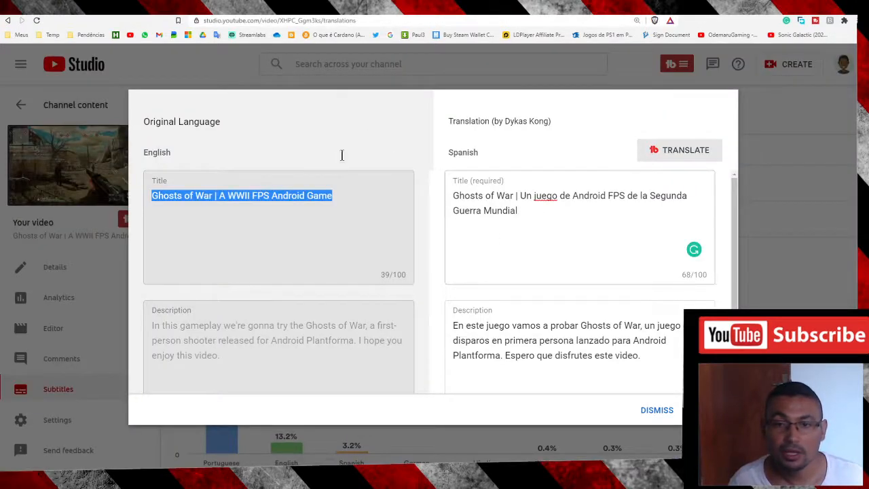
{"action": "key", "text": "ctrl+a"}
{"action": "key", "text": "ctrl+v"}
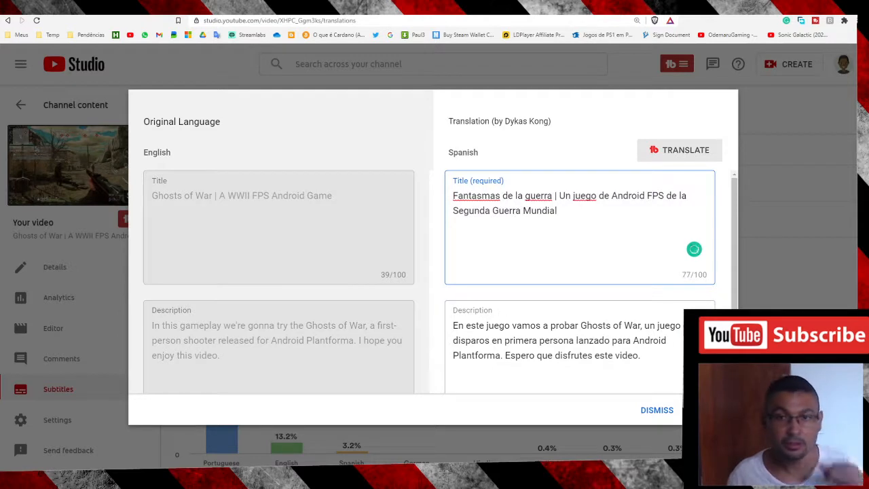
{"action": "left_click_drag", "start_coordinate": [552, 195], "coordinate": [310, 172]}
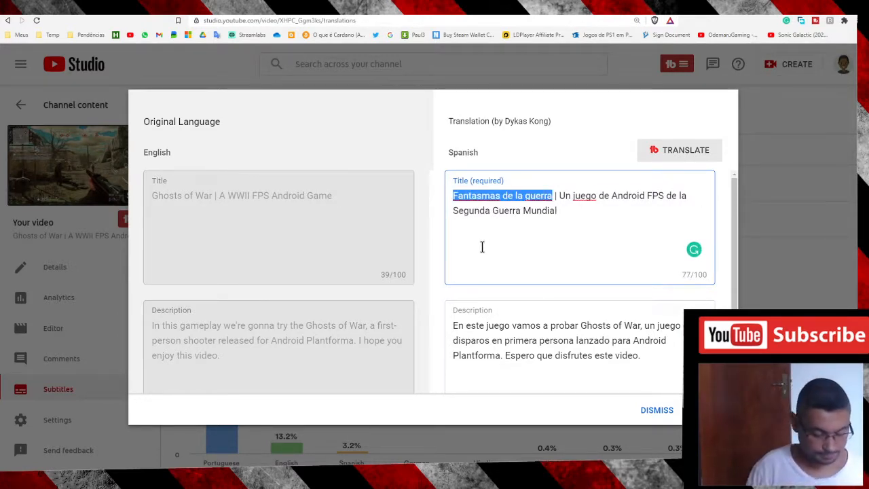
{"action": "type", "text": "Ghosts of "}
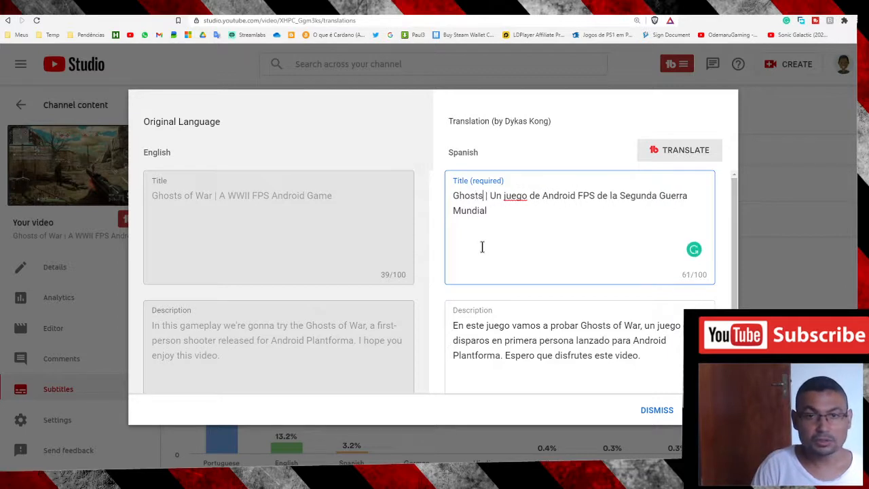
{"action": "type", "text": "War"}
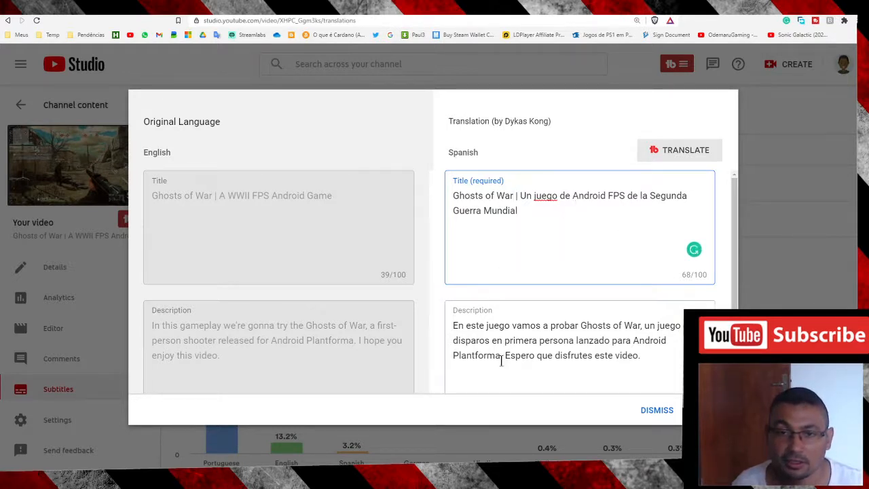
Copy the original English description from YouTube Studio, translate it into Spanish in Google Translate, and copy the translated text
{"action": "left_click_drag", "start_coordinate": [453, 326], "coordinate": [654, 357]}
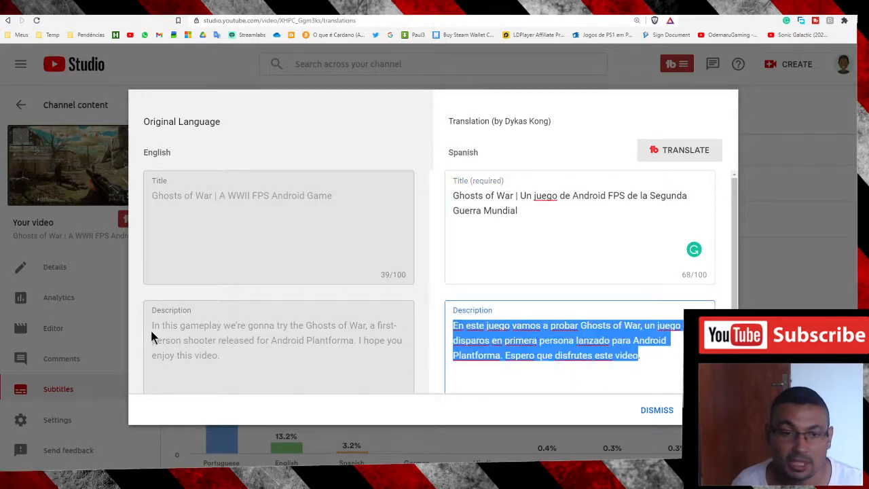
{"action": "triple_click", "coordinate": [238, 359]}
{"action": "right_click", "coordinate": [193, 331]}
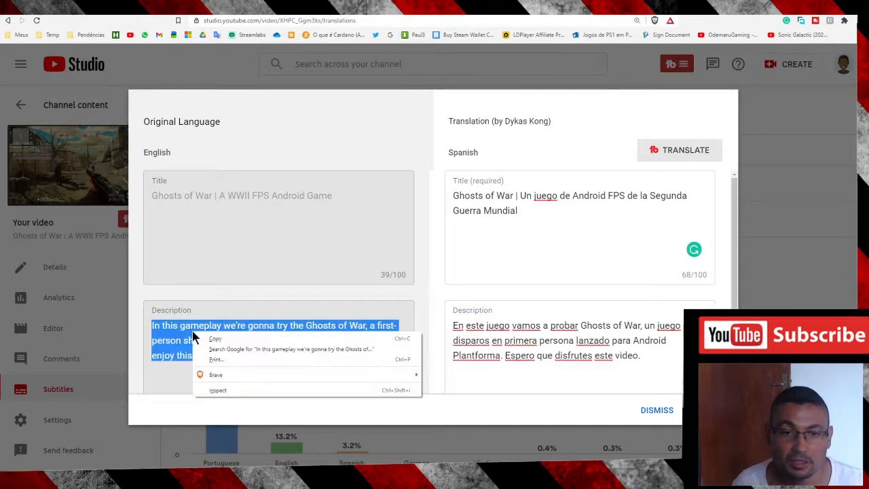
{"action": "left_click", "coordinate": [234, 339]}
{"action": "left_click", "coordinate": [326, 7]}
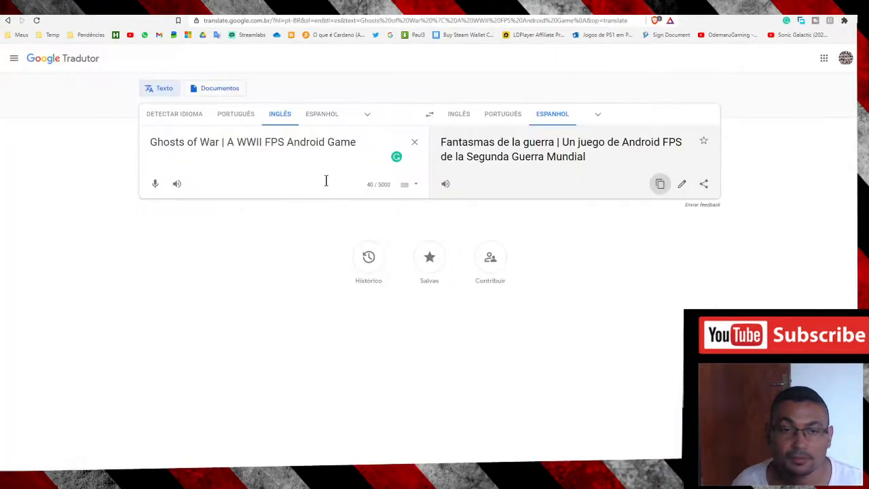
{"action": "left_click", "coordinate": [274, 144]}
{"action": "key", "text": "ctrl+a"}
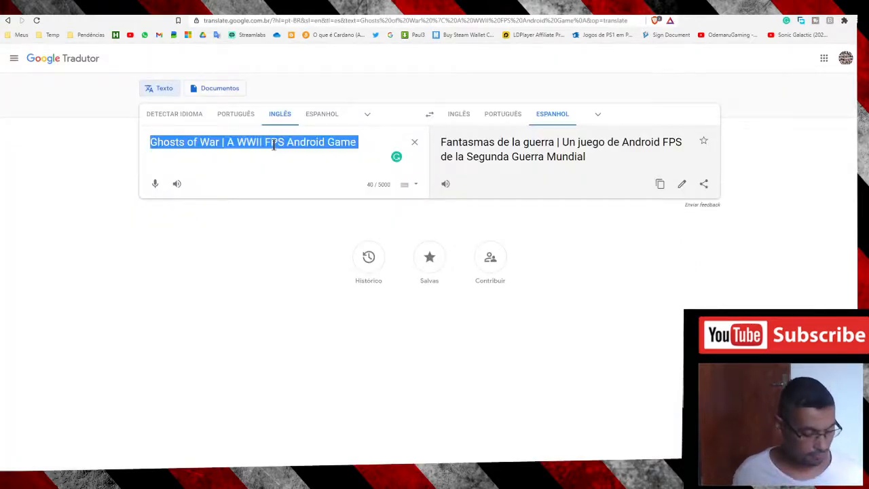
{"action": "key", "text": "ctrl+v"}
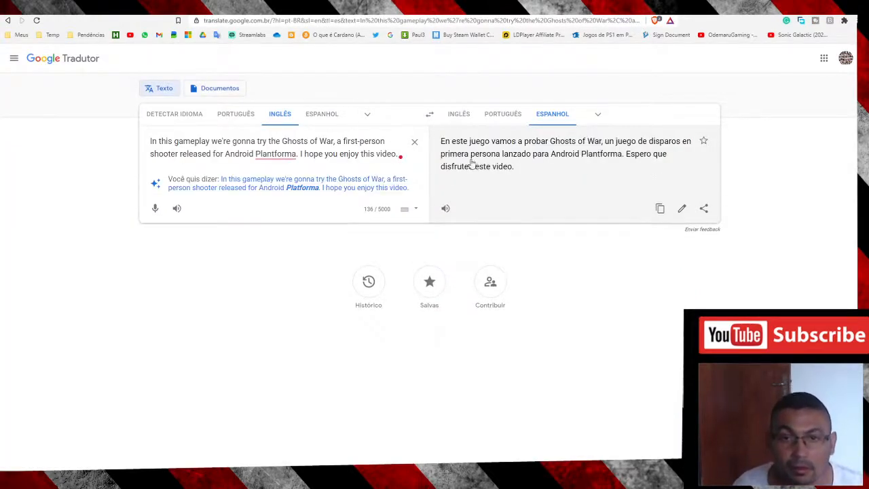
{"action": "left_click", "coordinate": [659, 209]}
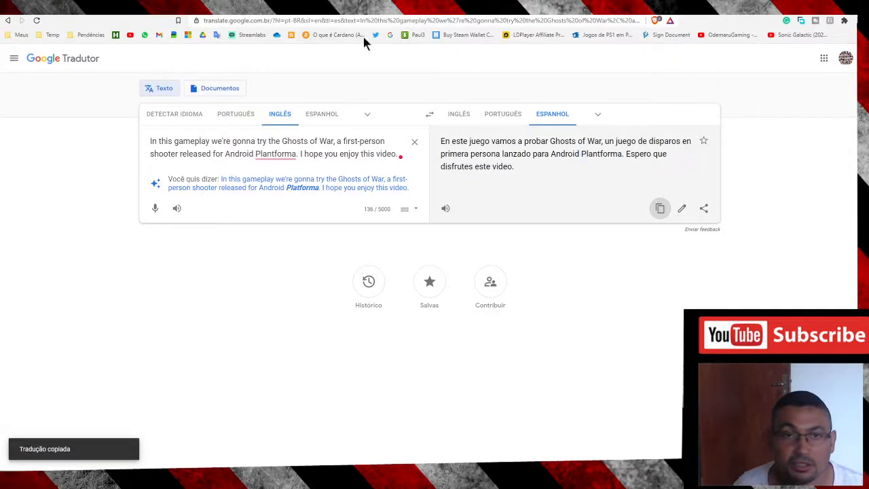
Replace the Spanish description in YouTube Studio with the copied translation and publish the Spanish title and description
{"action": "left_click", "coordinate": [209, 8]}
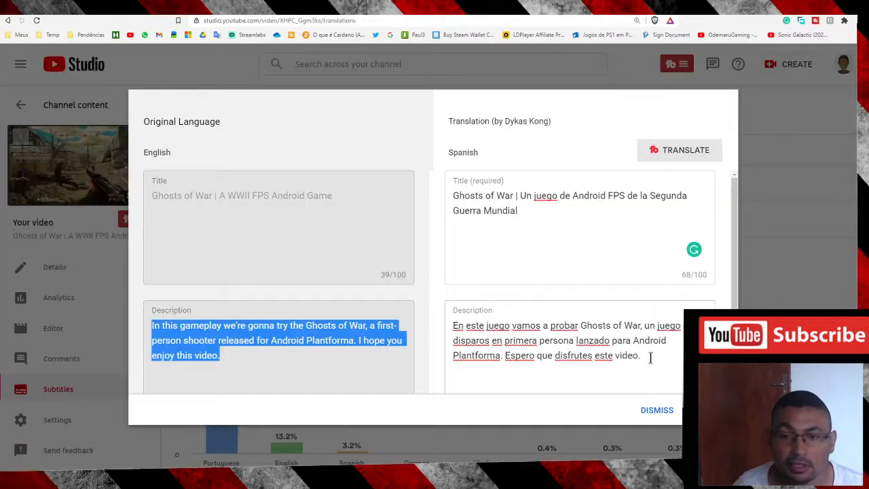
{"action": "left_click_drag", "start_coordinate": [650, 357], "coordinate": [402, 287]}
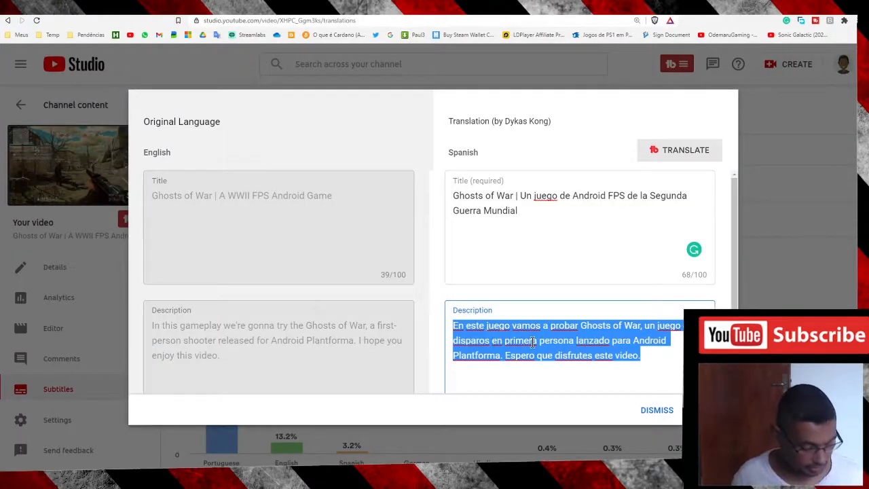
{"action": "key", "text": "ctrl+v"}
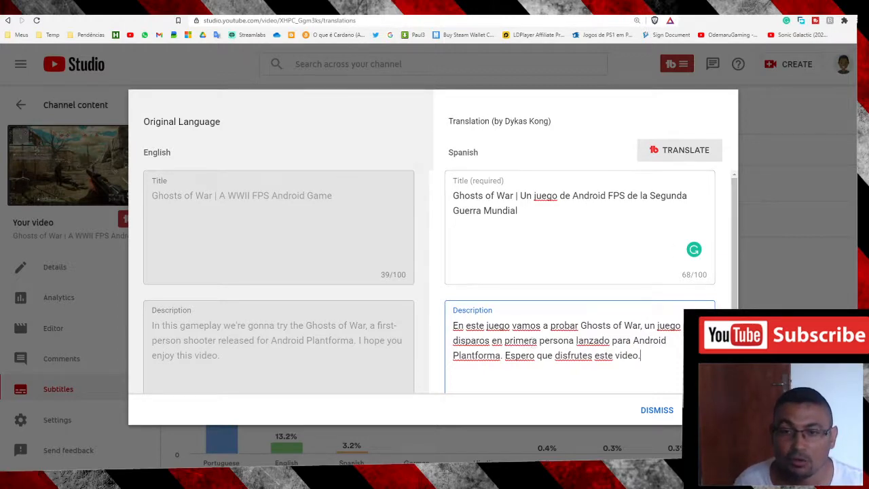
{"action": "left_click", "coordinate": [706, 411]}
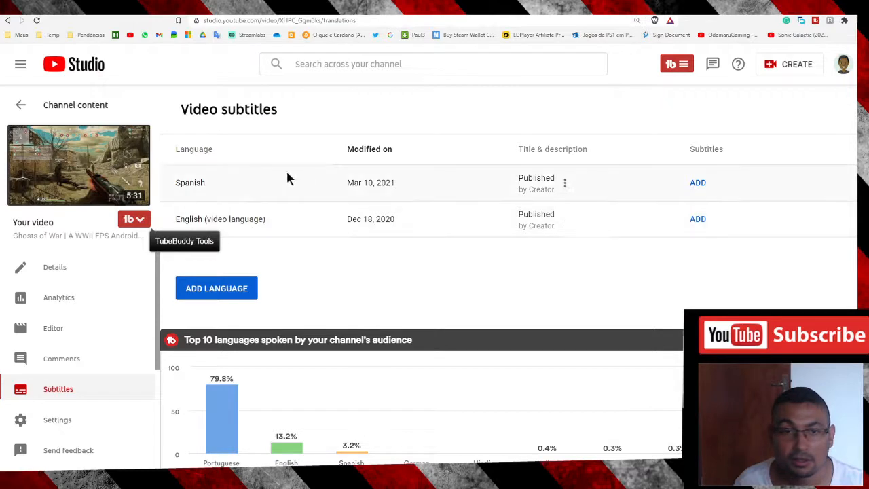
Open the published Spanish title and description for editing, review them, and close them without changes
{"action": "left_click", "coordinate": [565, 186]}
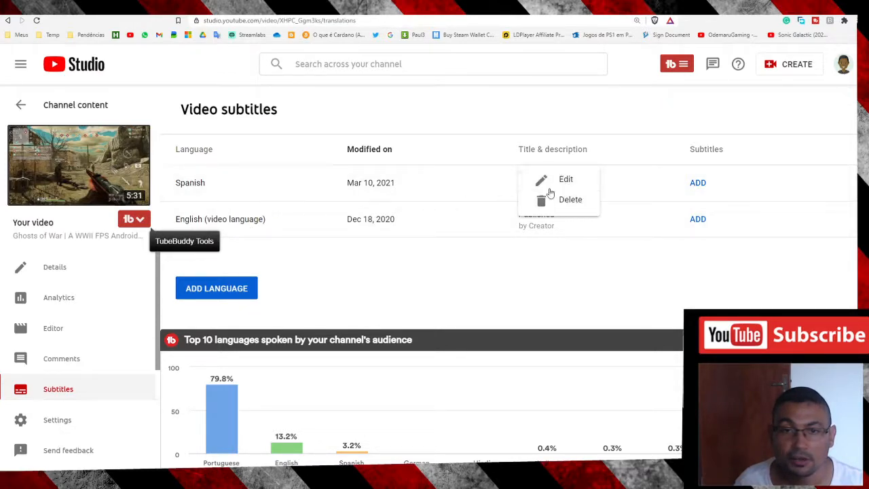
{"action": "left_click", "coordinate": [566, 180]}
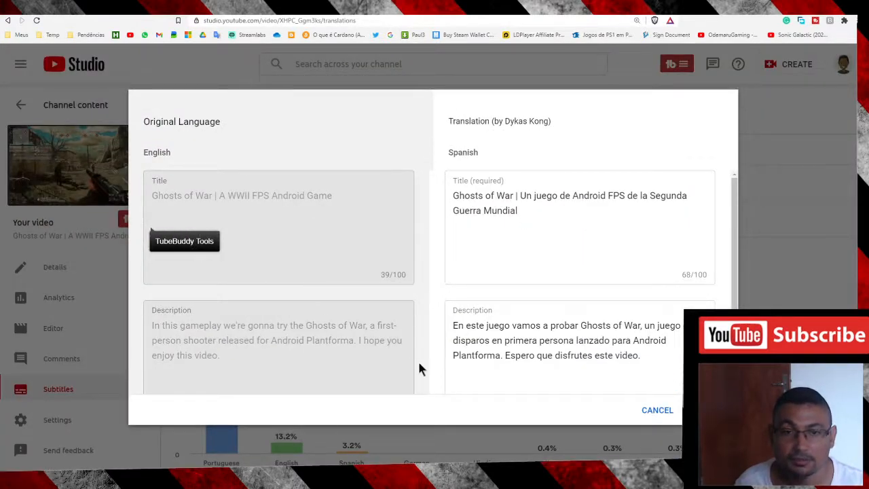
{"action": "left_click", "coordinate": [657, 410]}
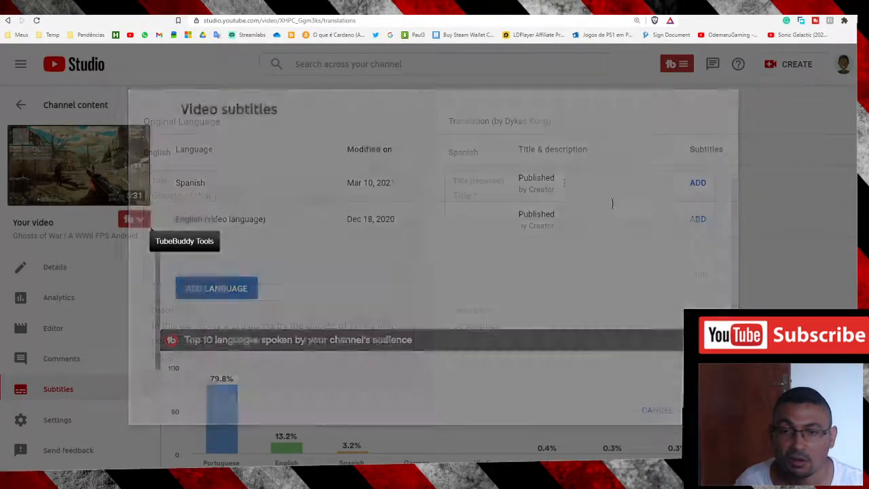